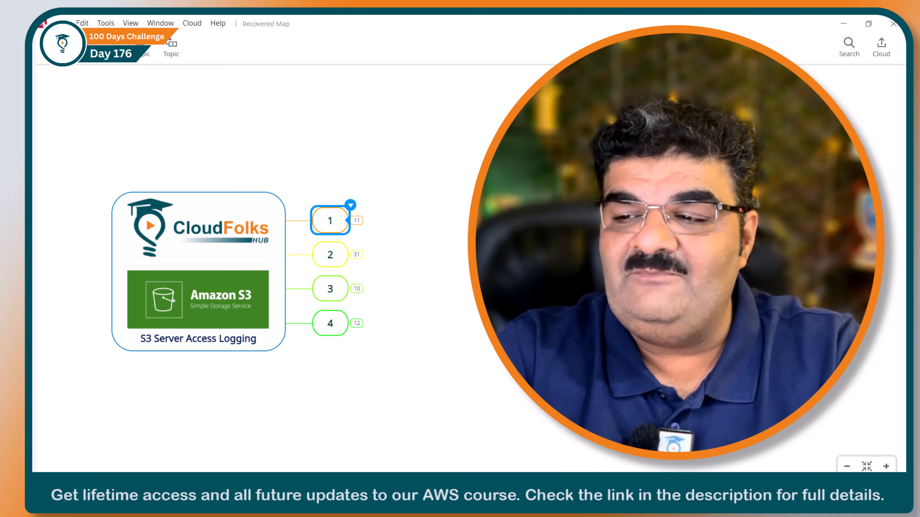
Switch to the Amazon S3 console in the browser and start creating a bucket from the bucket list.
{"action": "mouse_move", "coordinate": [568, 493]}
{"action": "left_click", "coordinate": [608, 449]}
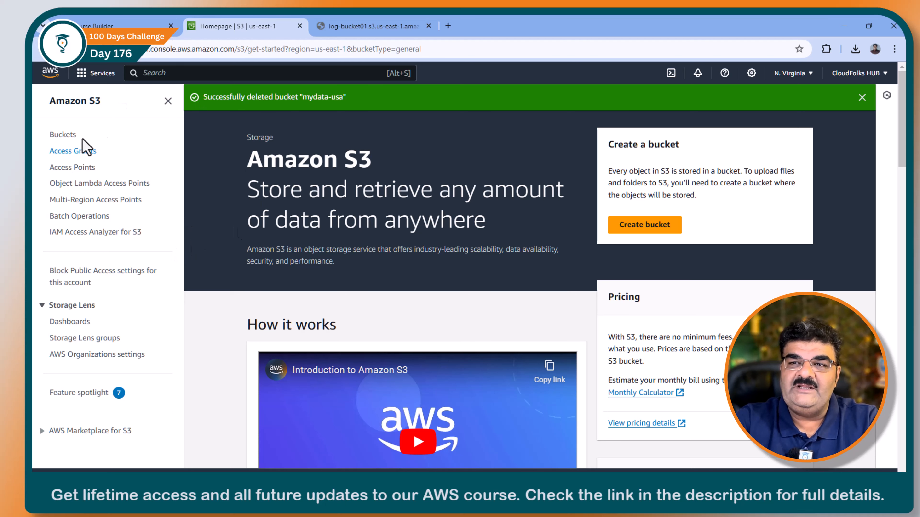
{"action": "left_click", "coordinate": [74, 138]}
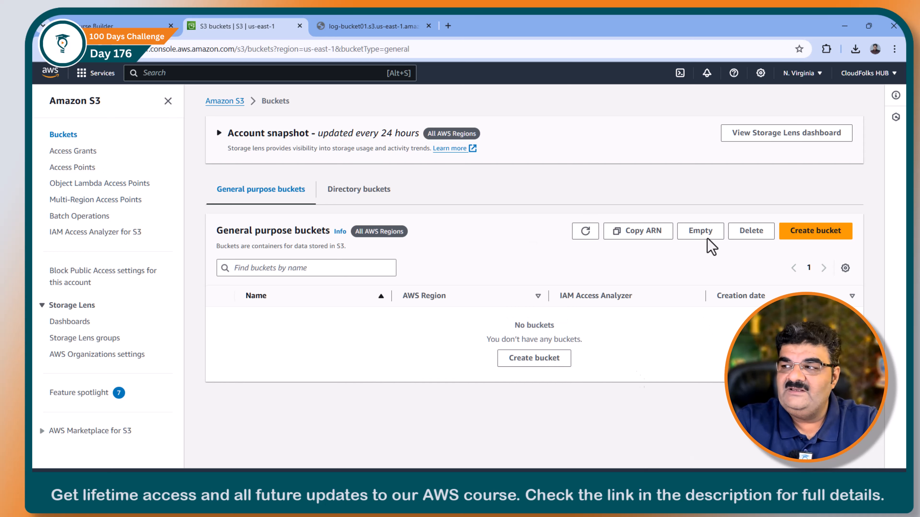
{"action": "left_click", "coordinate": [817, 233]}
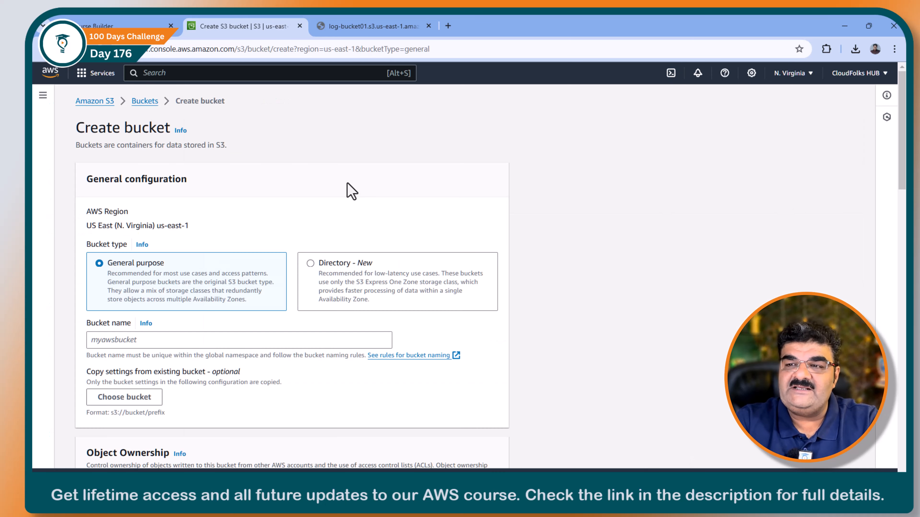
Try to create a general purpose bucket named secret-data with the default settings.
{"action": "left_click", "coordinate": [179, 341]}
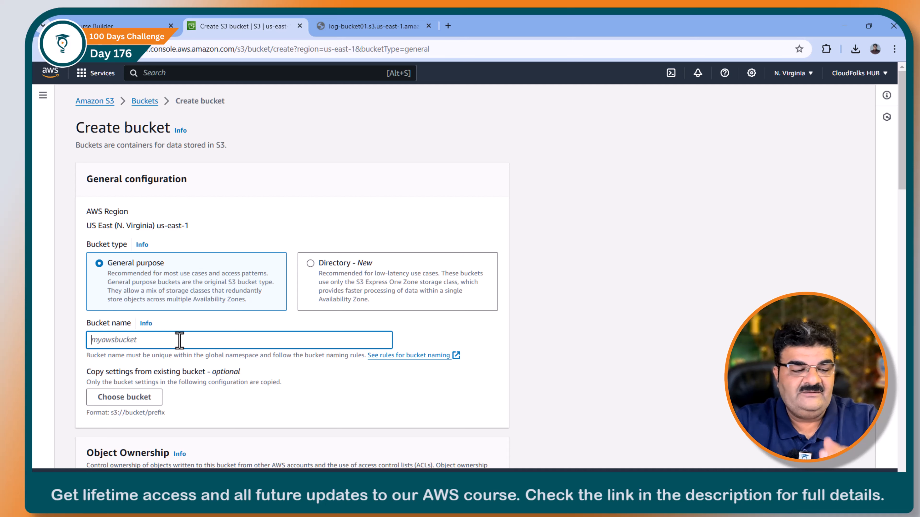
{"action": "type", "text": "secre"}
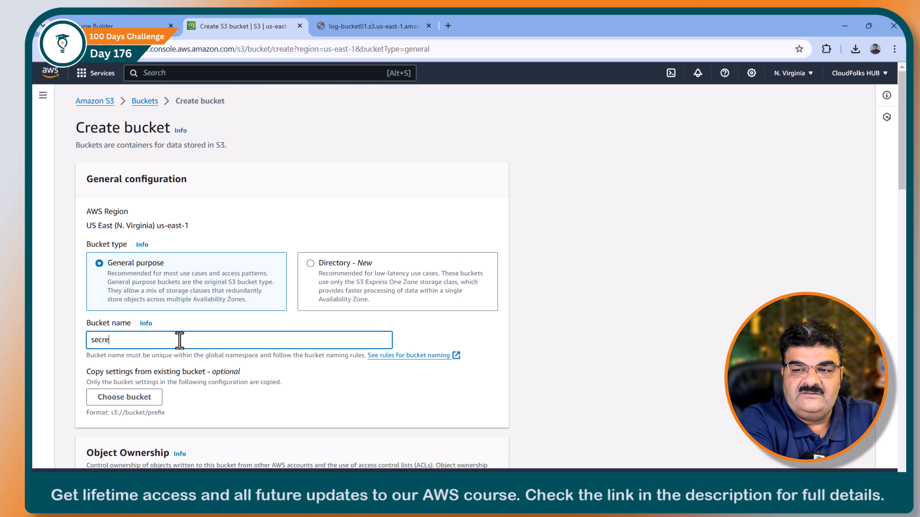
{"action": "type", "text": "t-data"}
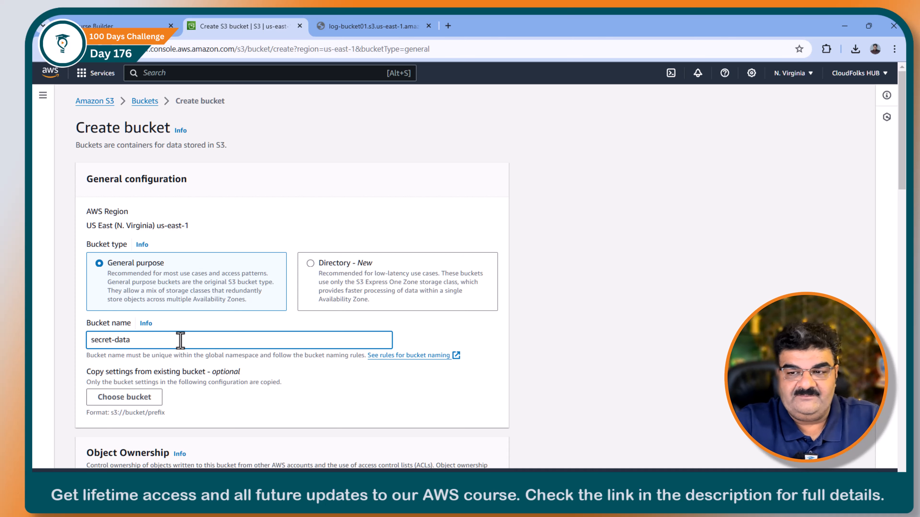
{"action": "scroll", "coordinate": [181, 339], "scroll_direction": "down", "scroll_amount": 15}
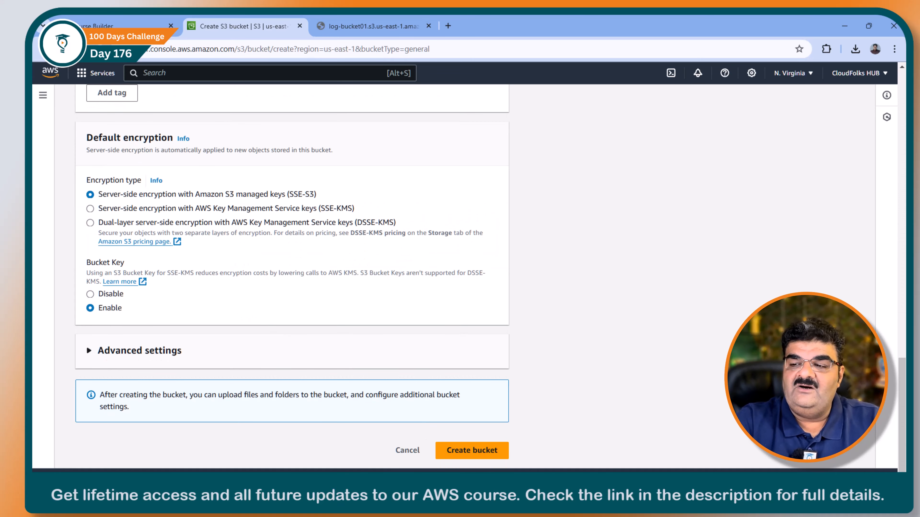
{"action": "left_click", "coordinate": [470, 458]}
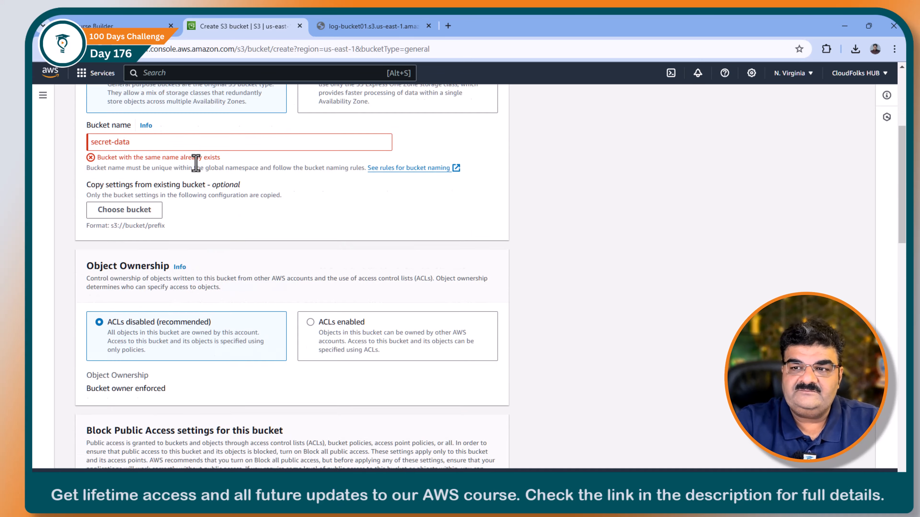
Change the bucket name to secret-data01 and create the bucket with the default settings.
{"action": "scroll", "coordinate": [196, 163], "scroll_direction": "up", "scroll_amount": 5}
{"action": "left_click", "coordinate": [157, 320]}
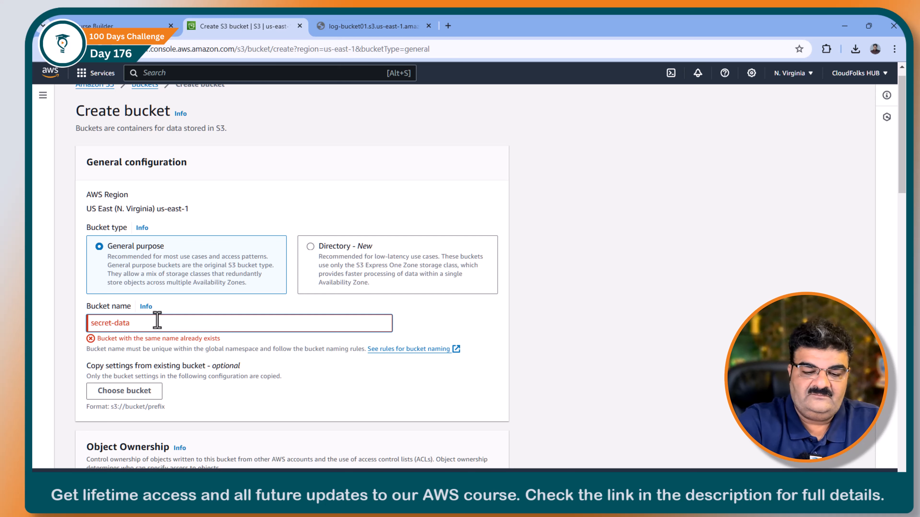
{"action": "type", "text": "01"}
{"action": "scroll", "coordinate": [164, 318], "scroll_direction": "down", "scroll_amount": 15}
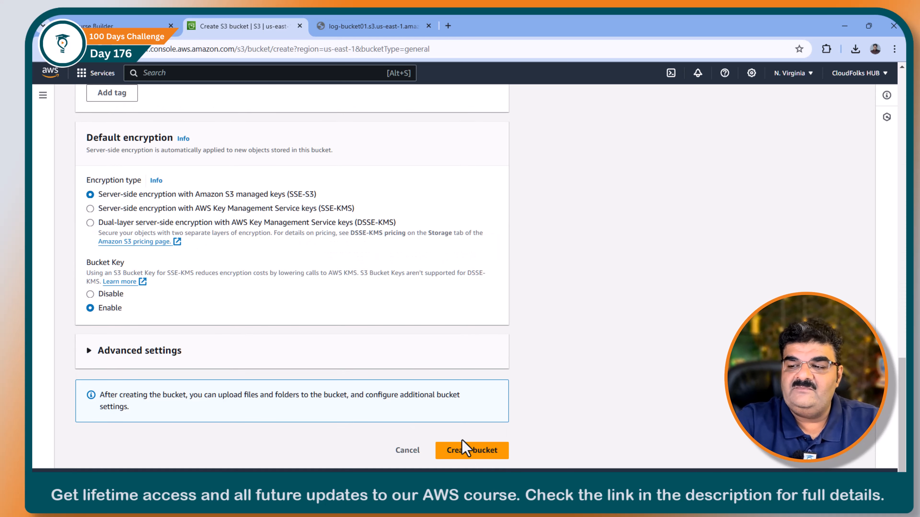
{"action": "left_click", "coordinate": [467, 451]}
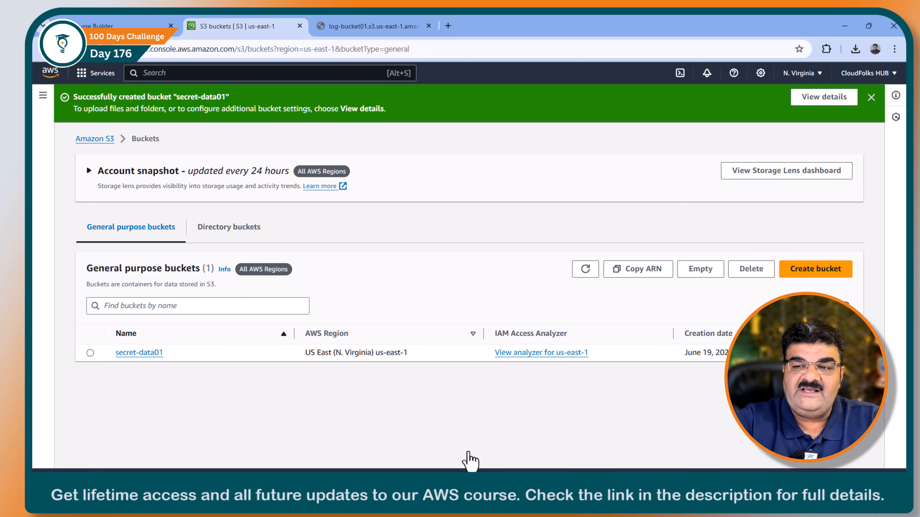
Open the secret-data01 bucket's properties and locate the server access logging setting.
{"action": "left_click", "coordinate": [150, 354]}
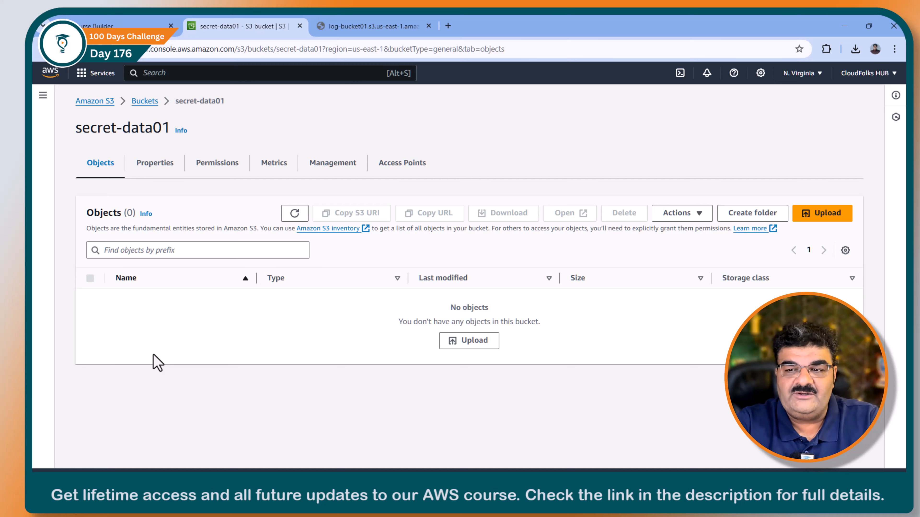
{"action": "left_click", "coordinate": [161, 169]}
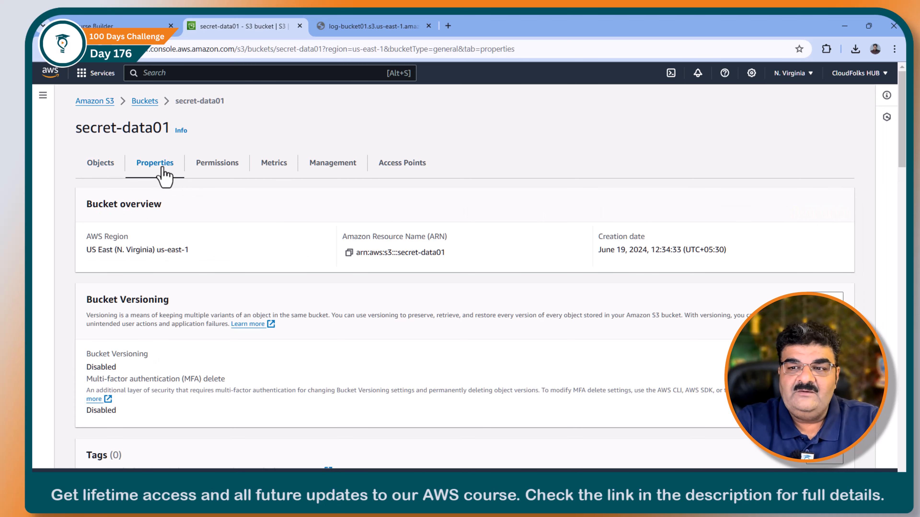
{"action": "scroll", "coordinate": [179, 205], "scroll_direction": "down", "scroll_amount": 10}
{"action": "scroll", "coordinate": [180, 205], "scroll_direction": "down", "scroll_amount": 8}
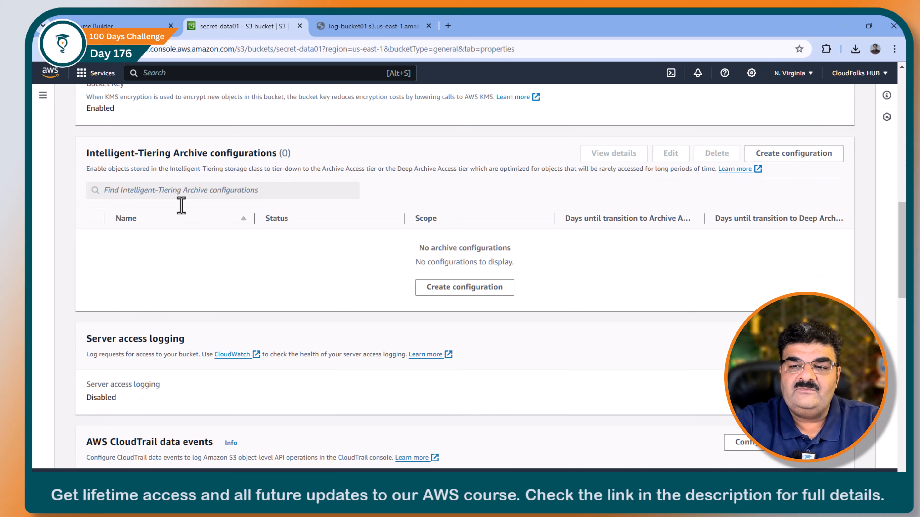
{"action": "left_click_drag", "start_coordinate": [86, 195], "coordinate": [193, 206]}
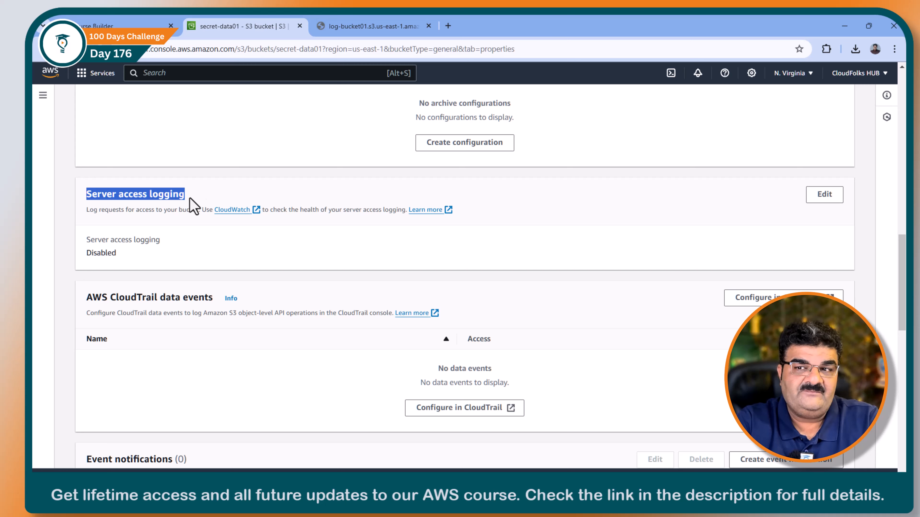
{"action": "left_click", "coordinate": [830, 198]}
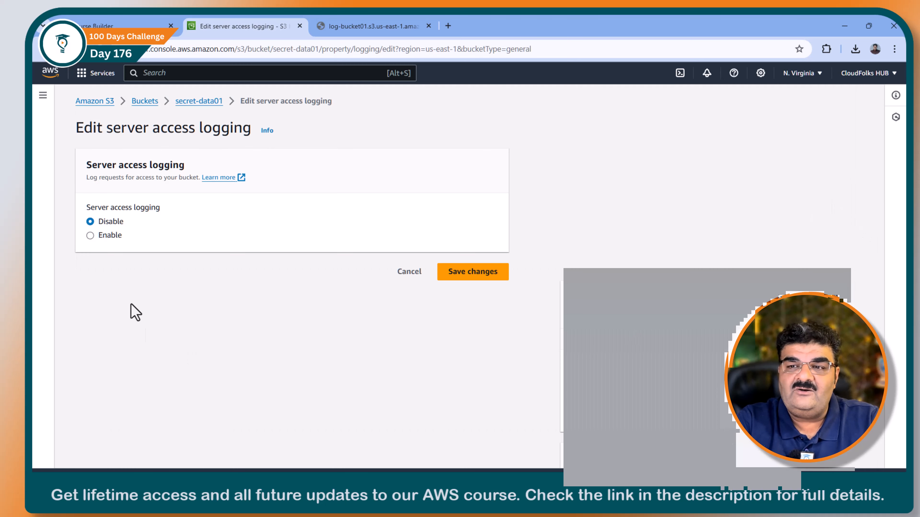
{"action": "left_click", "coordinate": [121, 239]}
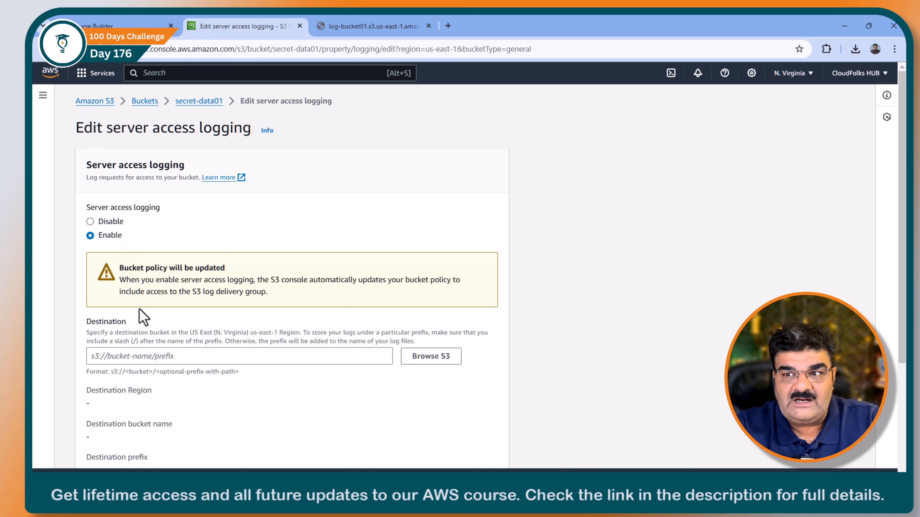
{"action": "scroll", "coordinate": [140, 318], "scroll_direction": "down", "scroll_amount": 4}
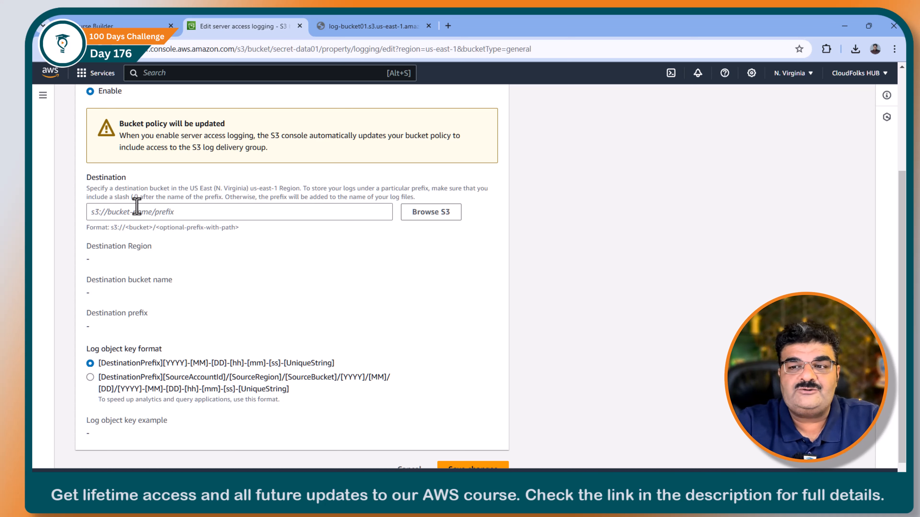
{"action": "scroll", "coordinate": [226, 226], "scroll_direction": "down", "scroll_amount": 1}
{"action": "left_click", "coordinate": [409, 451]}
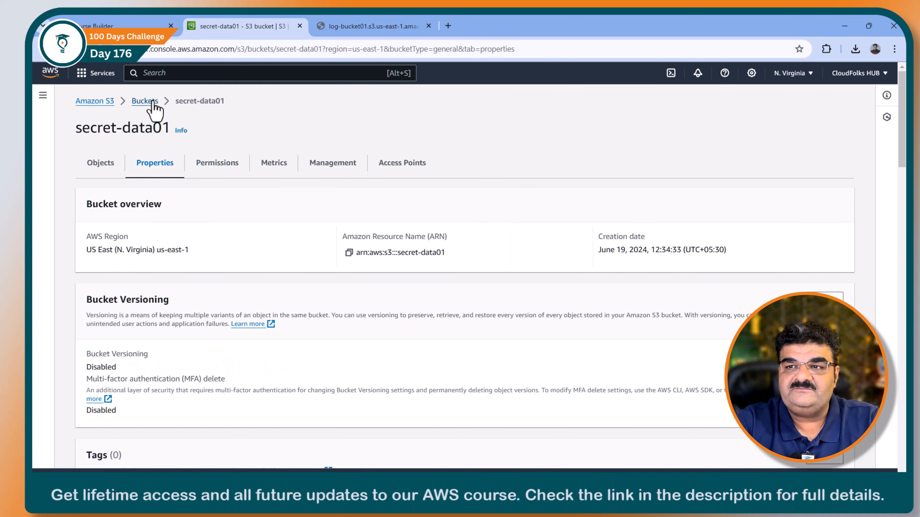
Create a second general purpose bucket named log-bucket01 in US East (N. Virginia) with the default settings.
{"action": "left_click", "coordinate": [145, 102]}
{"action": "left_click", "coordinate": [805, 234]}
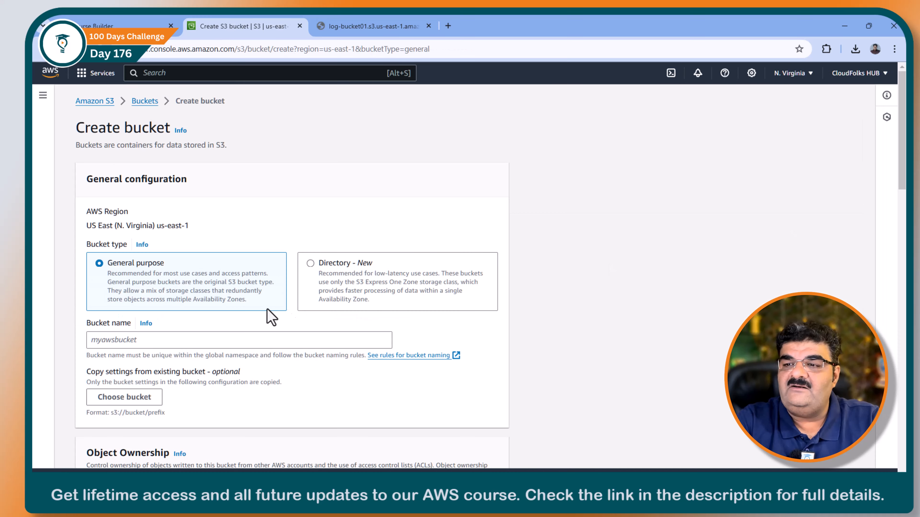
{"action": "left_click", "coordinate": [181, 340]}
{"action": "type", "text": "lo"}
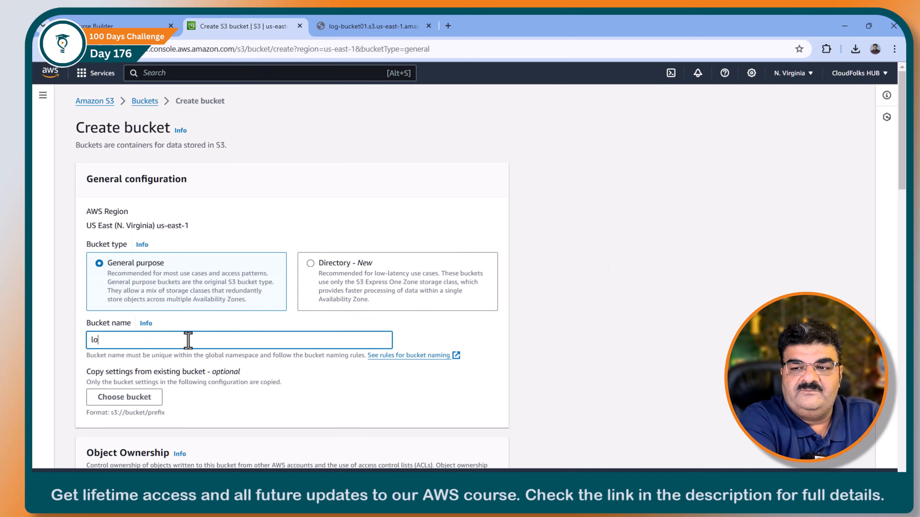
{"action": "type", "text": "g-bucket01"}
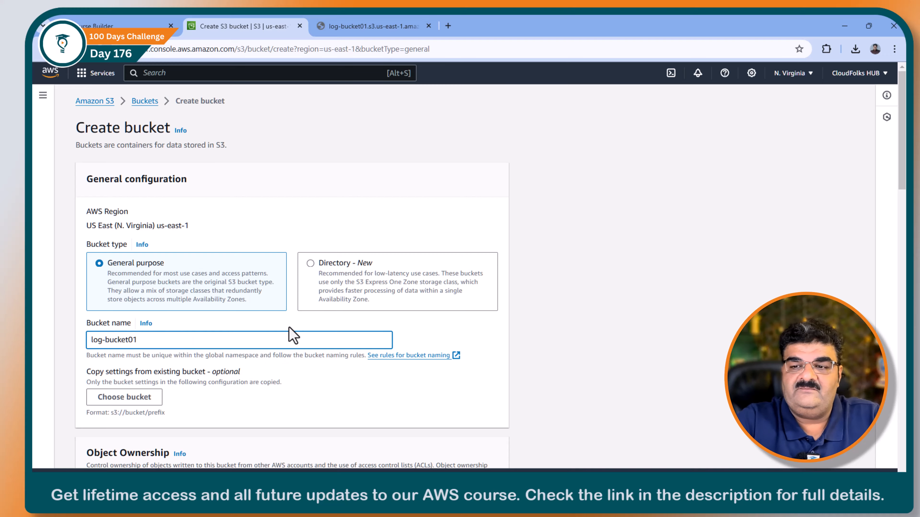
{"action": "scroll", "coordinate": [335, 349], "scroll_direction": "down", "scroll_amount": 15}
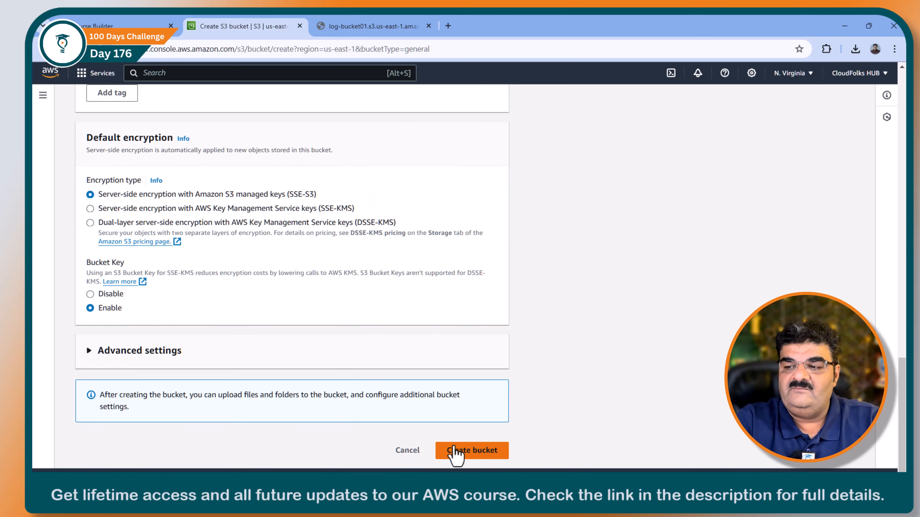
{"action": "left_click", "coordinate": [457, 450]}
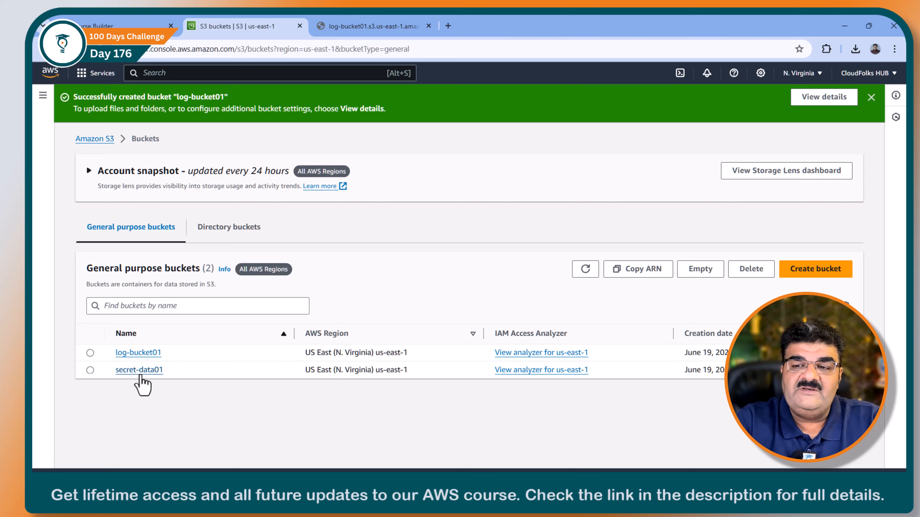
Edit server access logging in the properties of the secret-data01 bucket and set it to Enable.
{"action": "left_click", "coordinate": [140, 372]}
{"action": "left_click", "coordinate": [159, 171]}
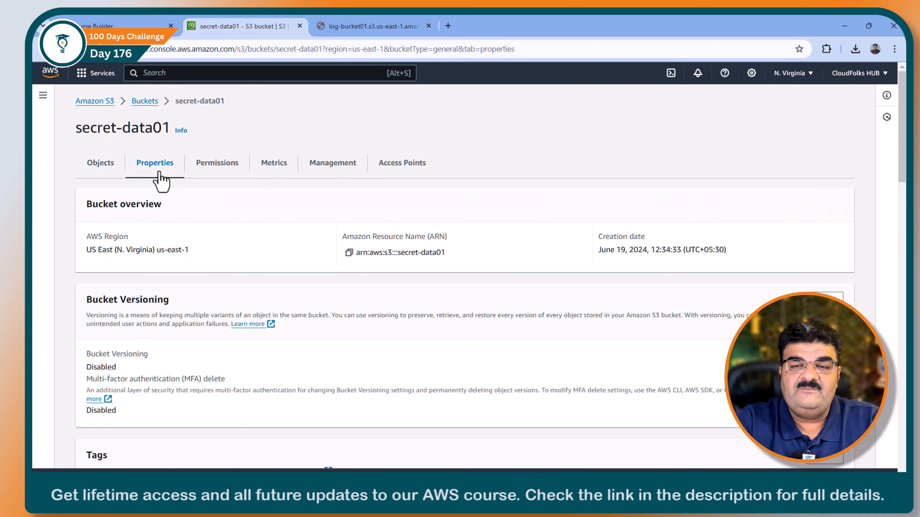
{"action": "scroll", "coordinate": [248, 279], "scroll_direction": "down", "scroll_amount": 4}
{"action": "scroll", "coordinate": [247, 287], "scroll_direction": "down", "scroll_amount": 12}
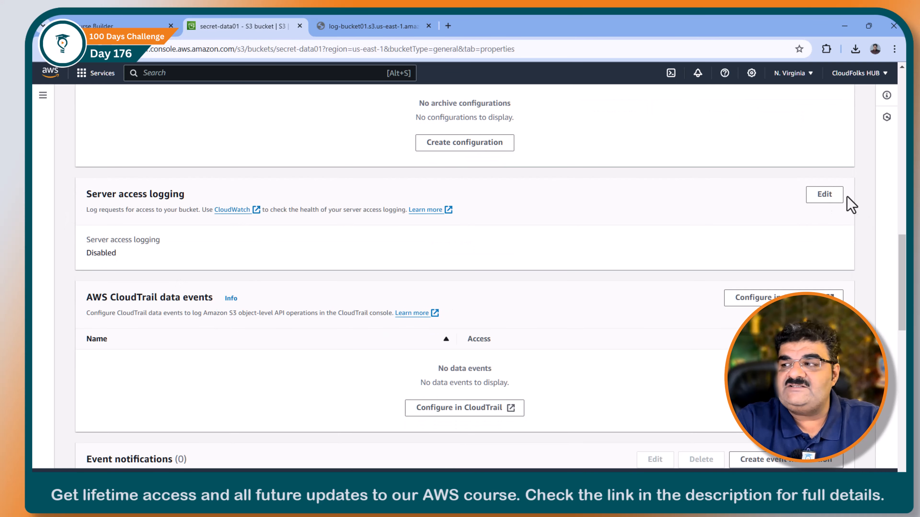
{"action": "left_click", "coordinate": [819, 195]}
{"action": "left_click", "coordinate": [115, 235]}
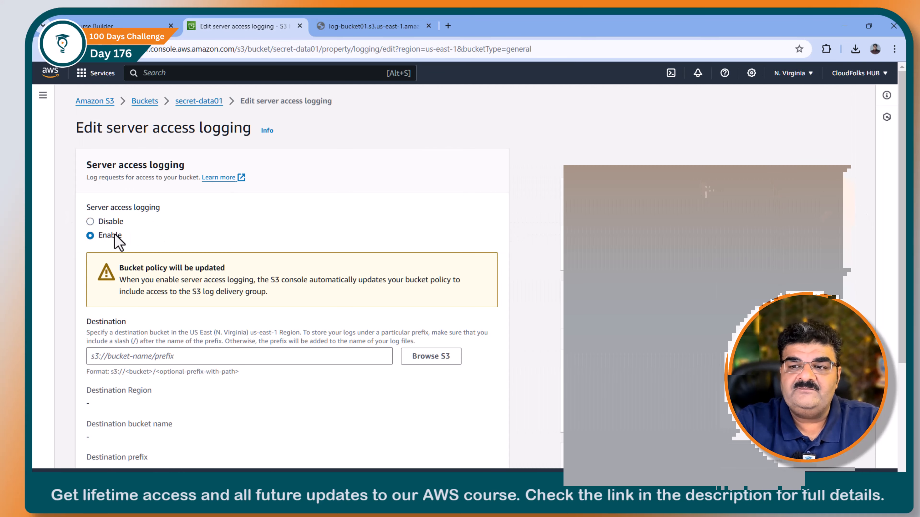
Choose log-bucket01 as the log destination, keep the default log object key format, and save the changes.
{"action": "left_click", "coordinate": [426, 362]}
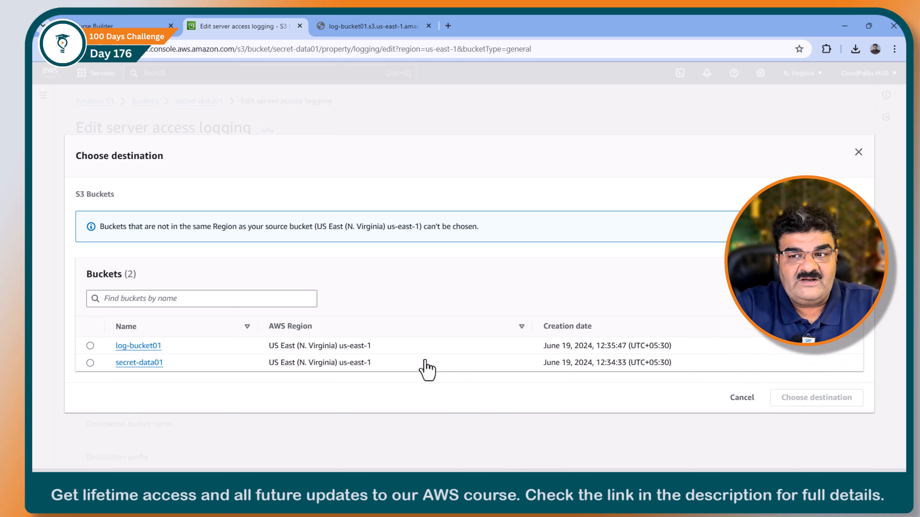
{"action": "left_click", "coordinate": [90, 346]}
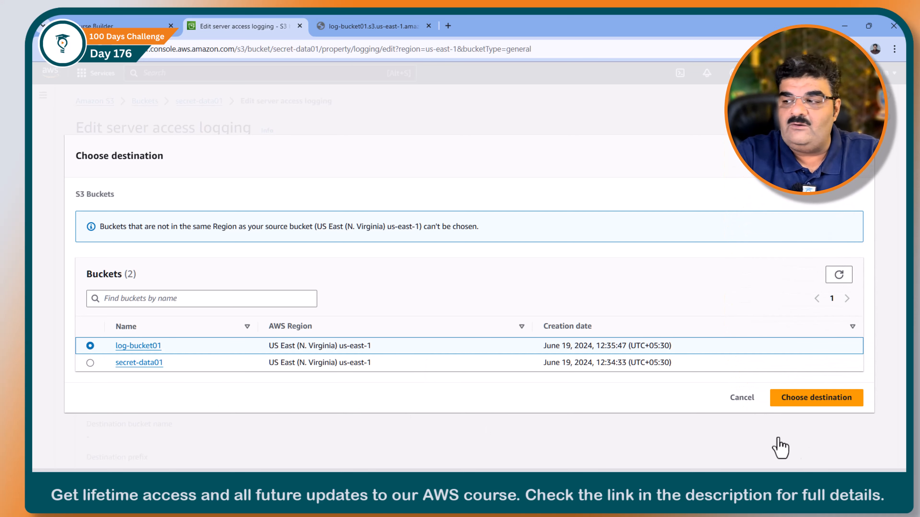
{"action": "left_click", "coordinate": [808, 399]}
{"action": "scroll", "coordinate": [337, 343], "scroll_direction": "down", "scroll_amount": 5}
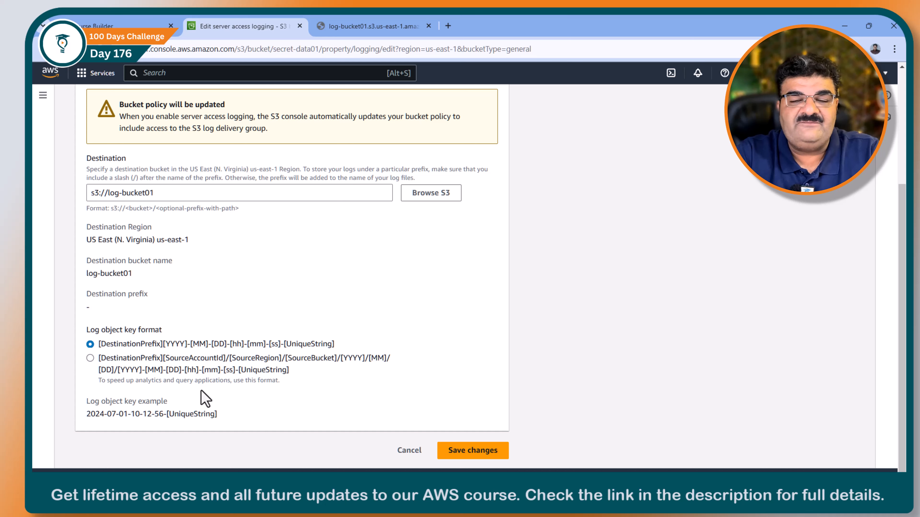
{"action": "left_click", "coordinate": [489, 452]}
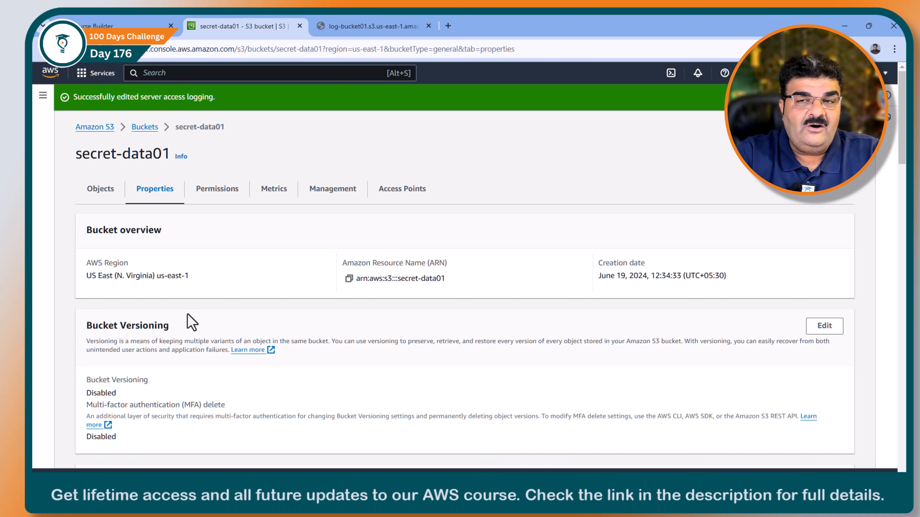
Return to the bucket list and open log-bucket01 to check its objects.
{"action": "left_click", "coordinate": [145, 128]}
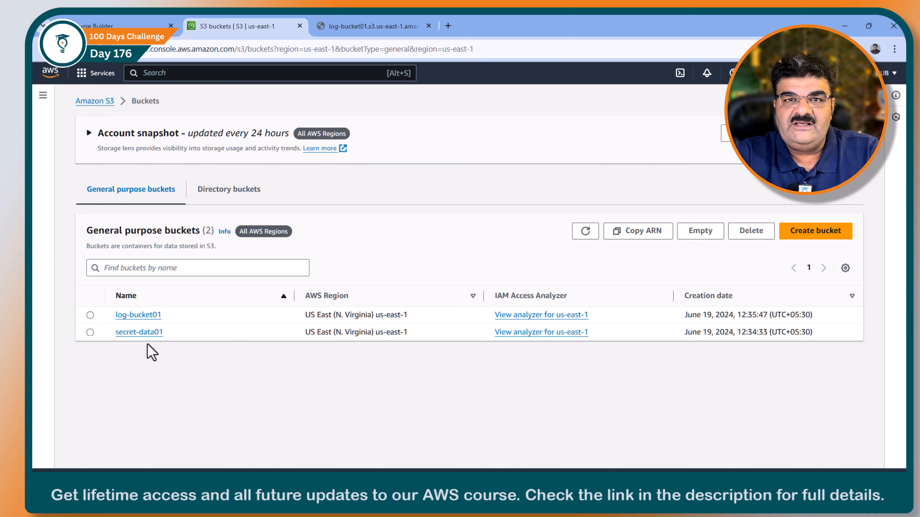
{"action": "left_click", "coordinate": [141, 314]}
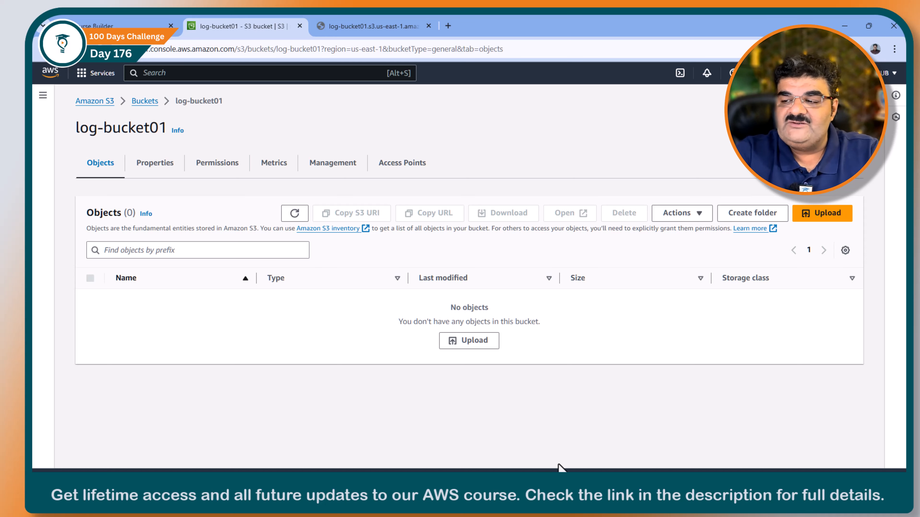
Switch to the S3 Server Access Logging mind map and expand topic 1, Introduction, down to its first subtopic.
{"action": "left_click", "coordinate": [619, 433]}
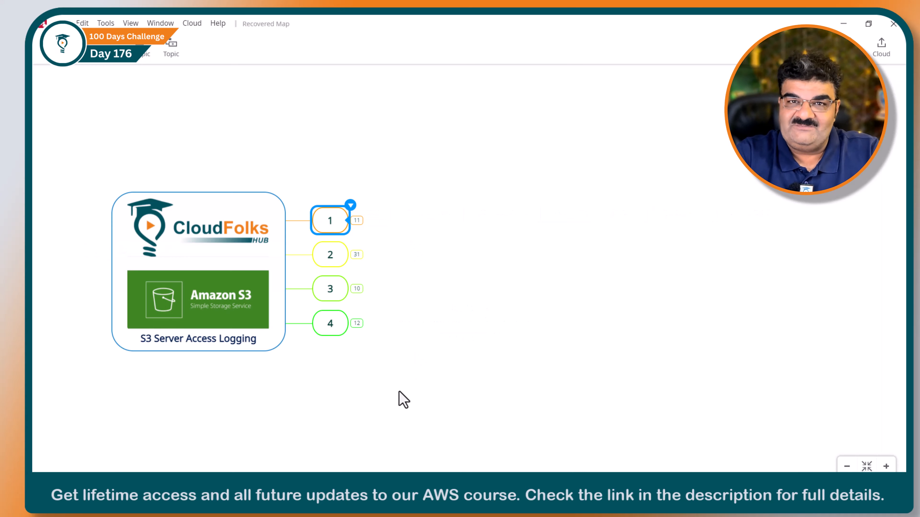
{"action": "left_click", "coordinate": [357, 221]}
{"action": "left_click_drag", "start_coordinate": [466, 335], "coordinate": [233, 324]}
{"action": "left_click", "coordinate": [216, 218]}
{"action": "left_click", "coordinate": [256, 212]}
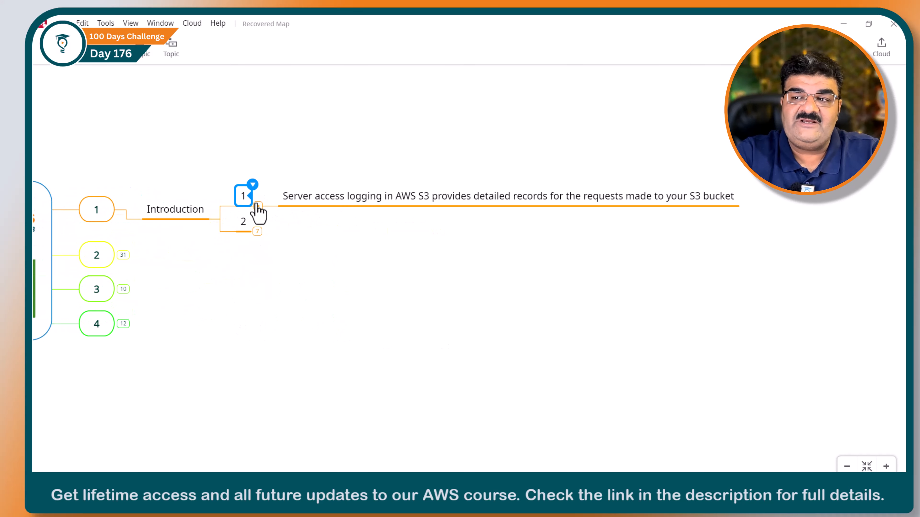